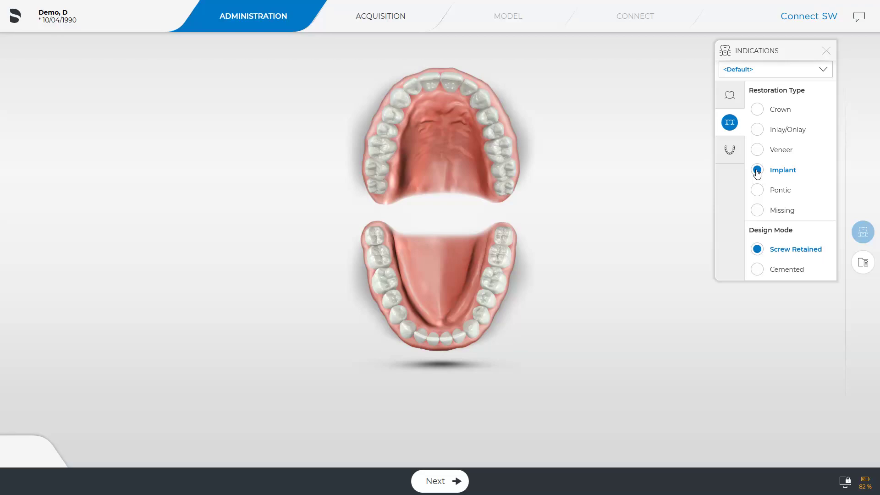
Assign screw-retained implants to upper teeth 22, 25, 15 and 12.
left_click(464, 82)
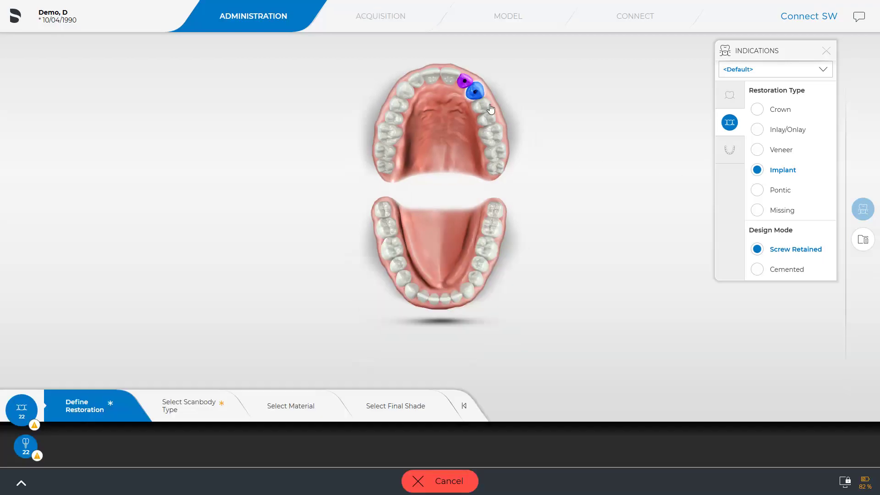
left_click(489, 120)
left_click(394, 118)
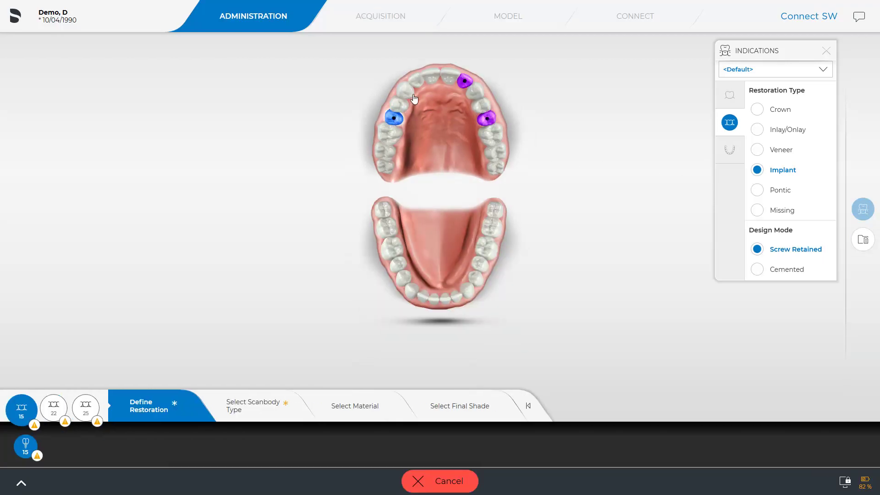
left_click(415, 84)
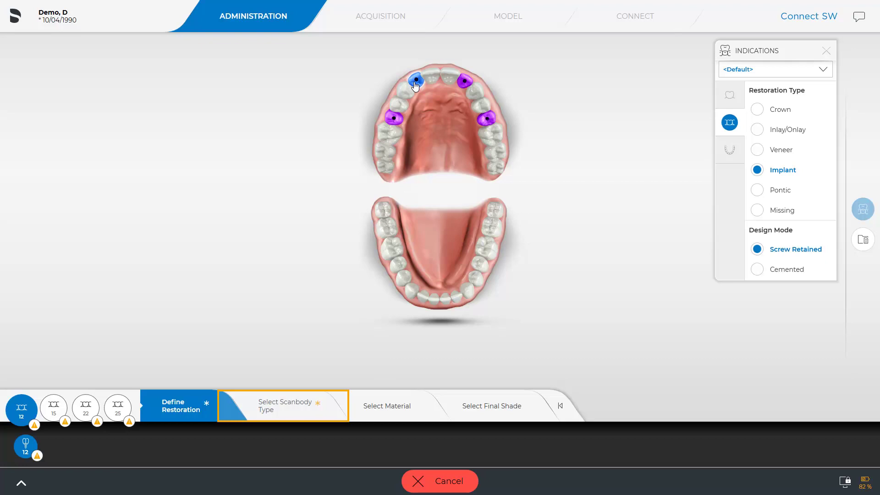
Set the scanbody for implant 12 to Dentsply Sirona, EV Connection (S) Purple, Atlantis IO FLO-S A04L.
left_click(277, 407)
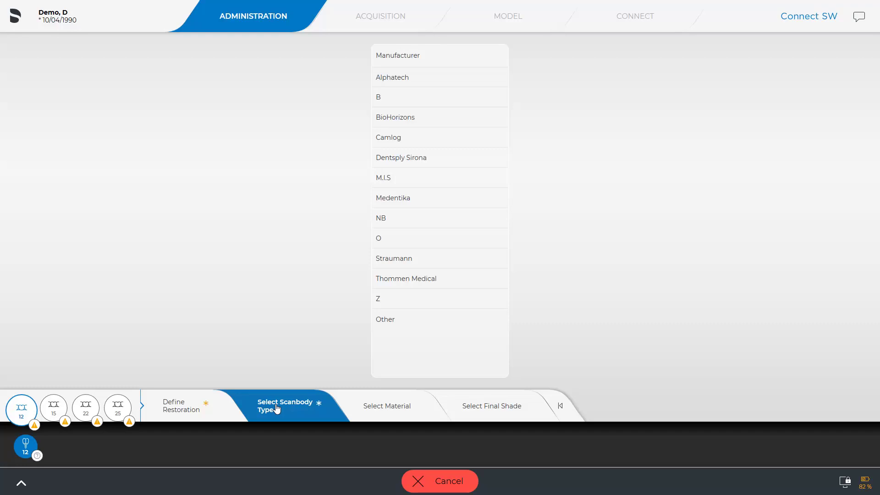
left_click(398, 160)
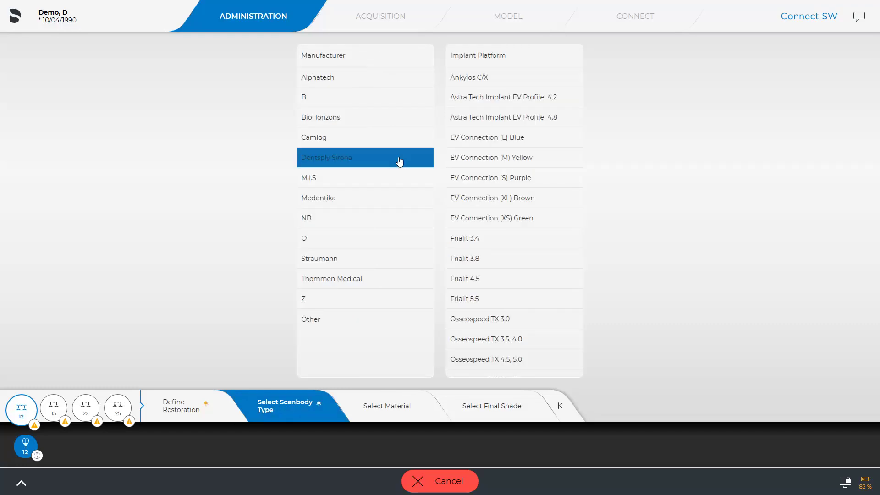
left_click(472, 177)
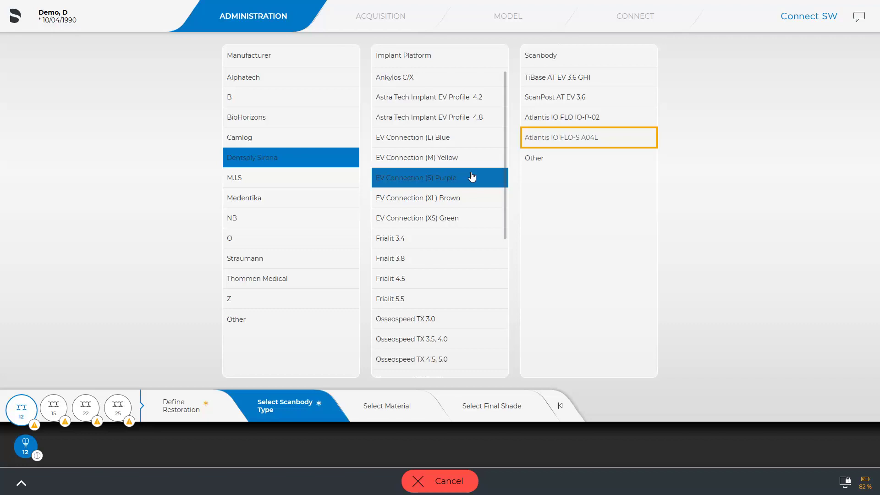
left_click(574, 142)
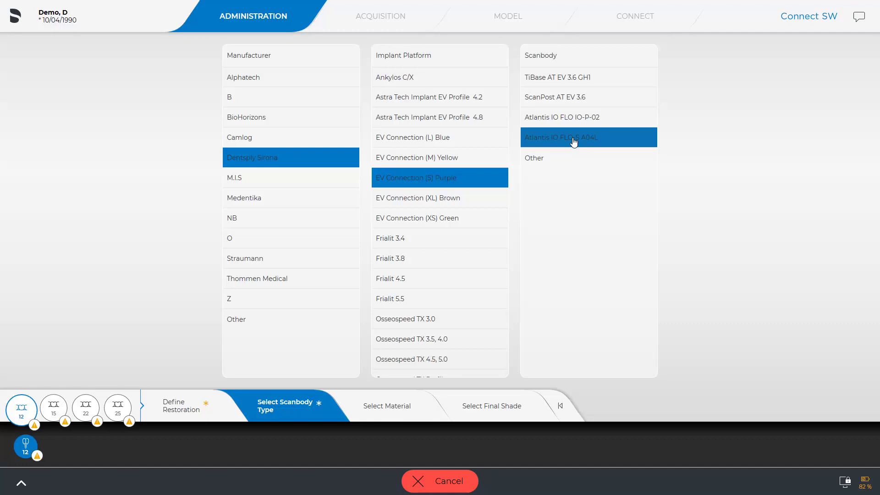
Set the scanbody for implant 15 to Dentsply Sirona, EV Connection (S) Purple, Atlantis IO FLO-S A04L.
left_click(54, 410)
left_click(405, 163)
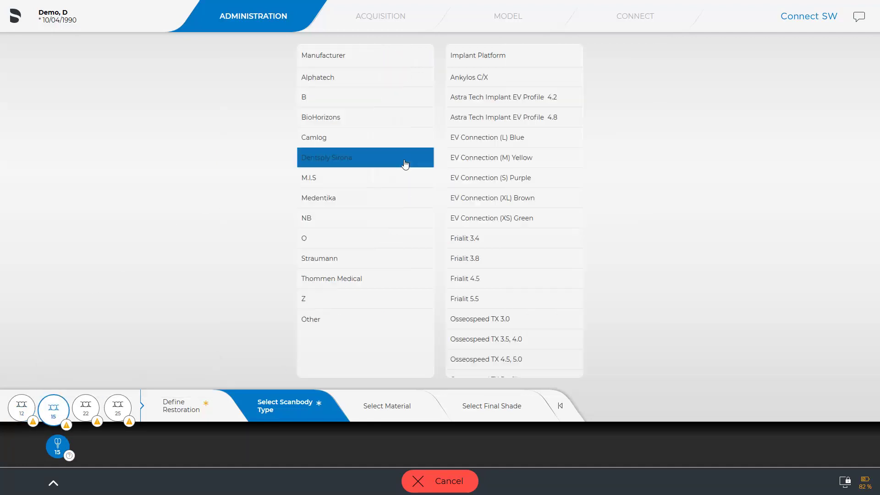
left_click(462, 177)
left_click(551, 143)
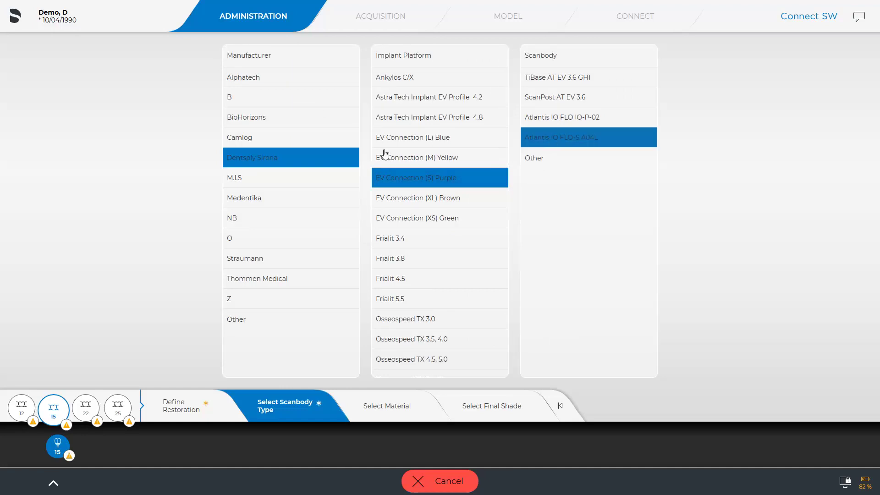
Set the scanbody for implant 22 to Dentsply Sirona, EV Connection (S) Purple, Atlantis IO FLO-S A04L.
left_click(90, 409)
left_click(433, 161)
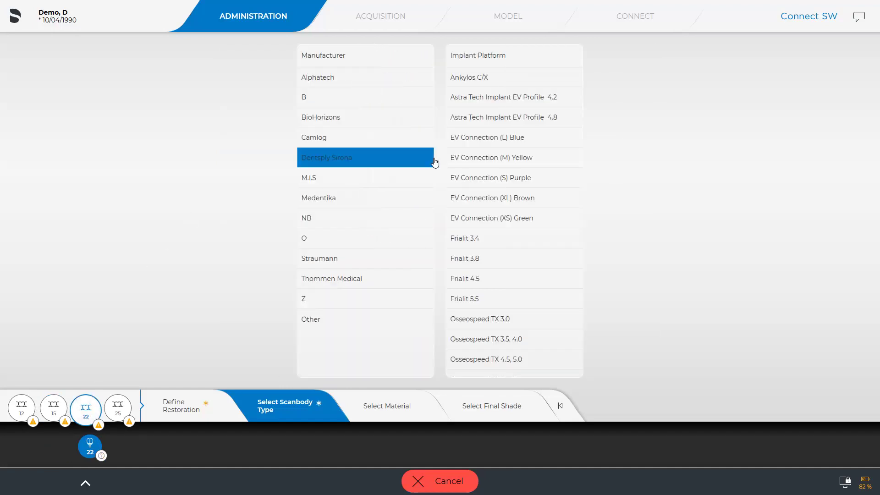
left_click(466, 182)
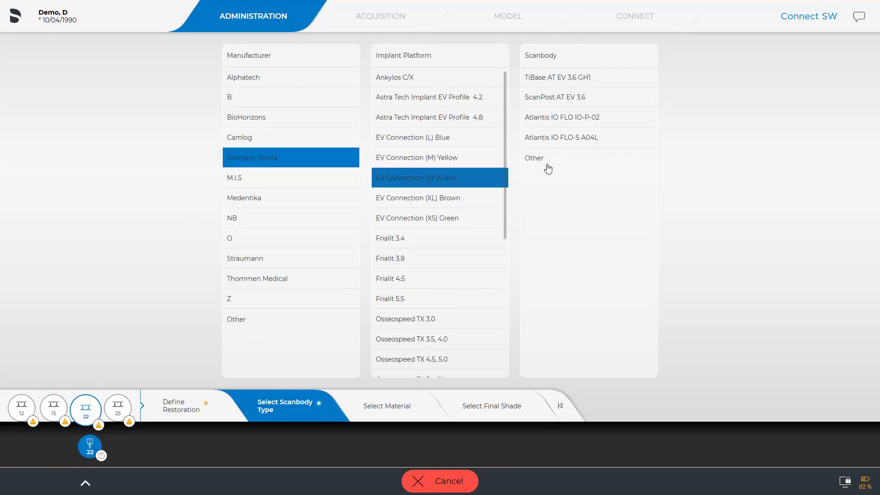
left_click(564, 142)
Set the scanbody for implant 25 to Dentsply Sirona, EV Connection (S) Purple, Atlantis IO FLO-S A04L.
left_click(120, 408)
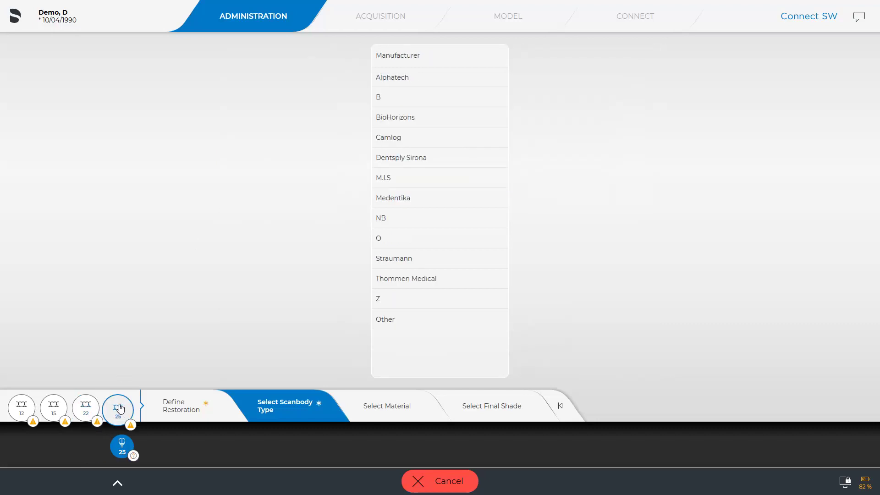
left_click(408, 158)
left_click(477, 176)
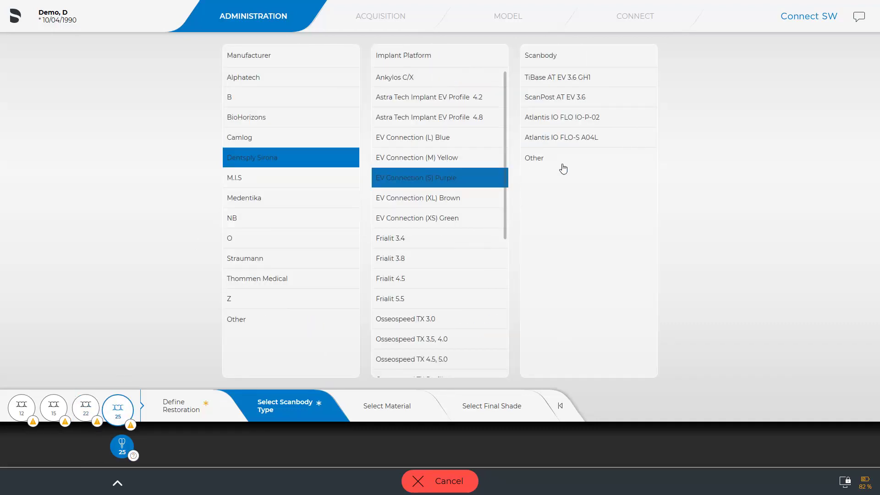
left_click(579, 140)
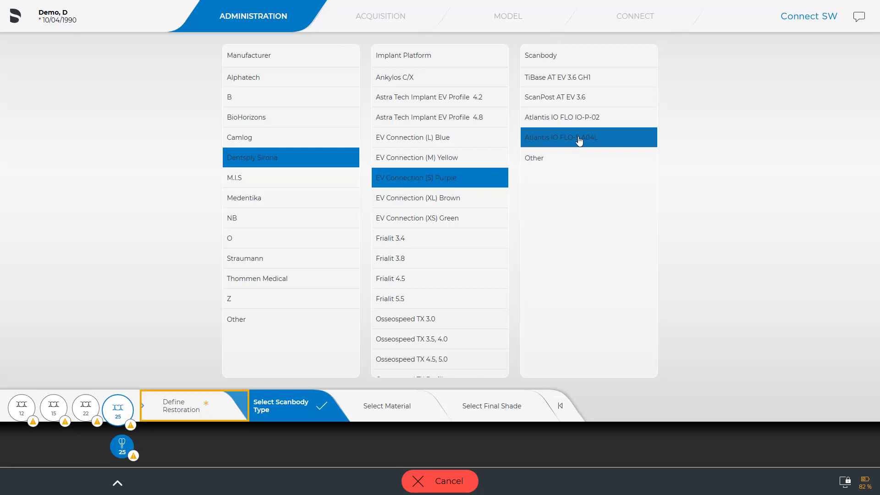
Define full-contour pontics on teeth 24, 23, 21, 11, 13 and 14, and confirm the upper 15-25 and lower 32-42 bridges.
left_click(169, 411)
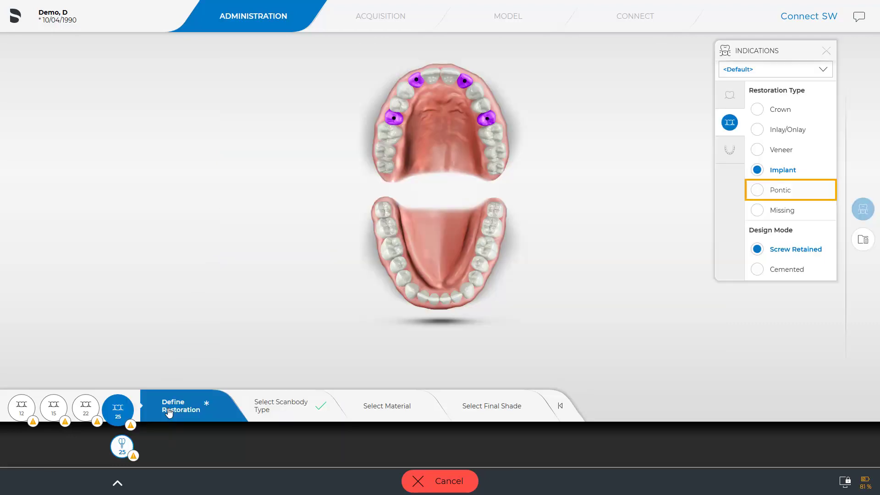
left_click(759, 189)
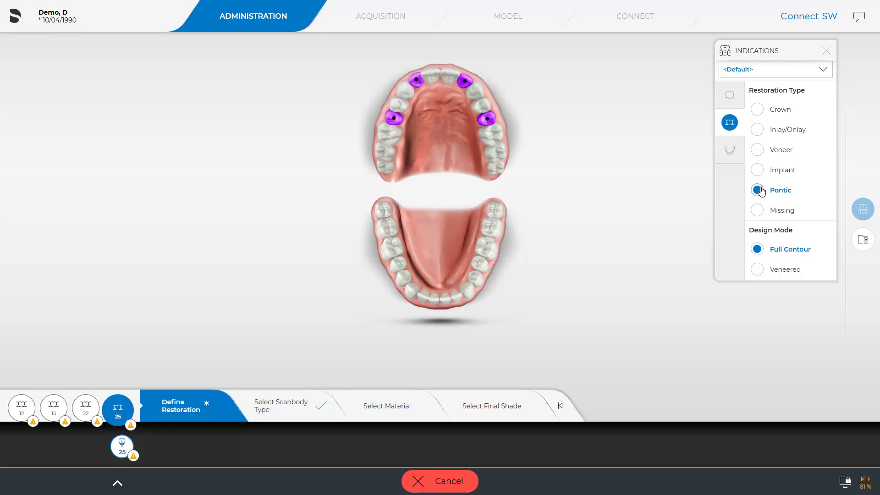
left_click(480, 102)
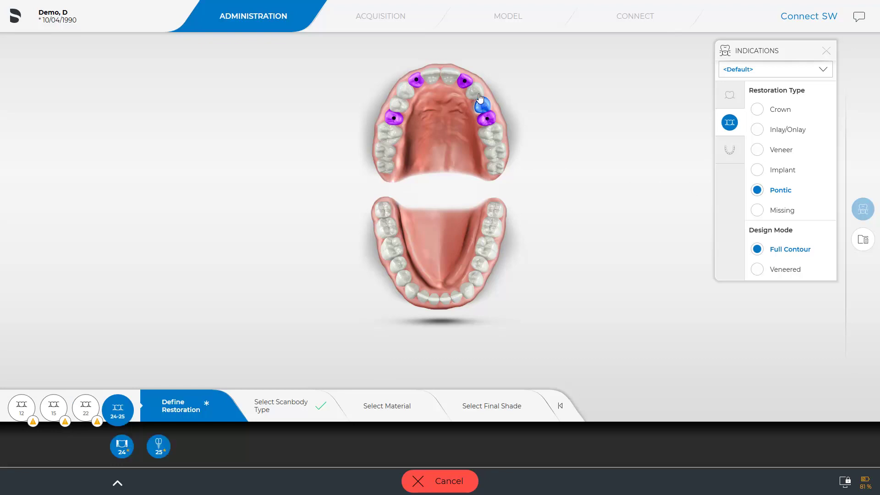
left_click(436, 81)
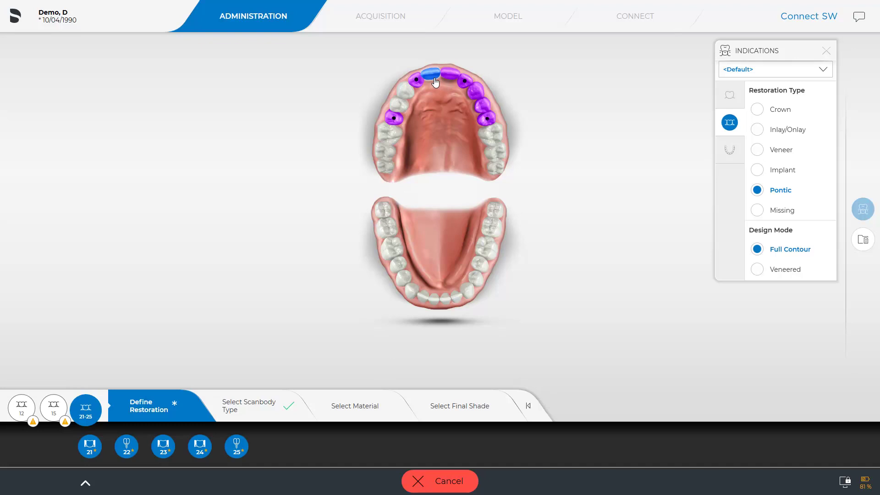
left_click(402, 106)
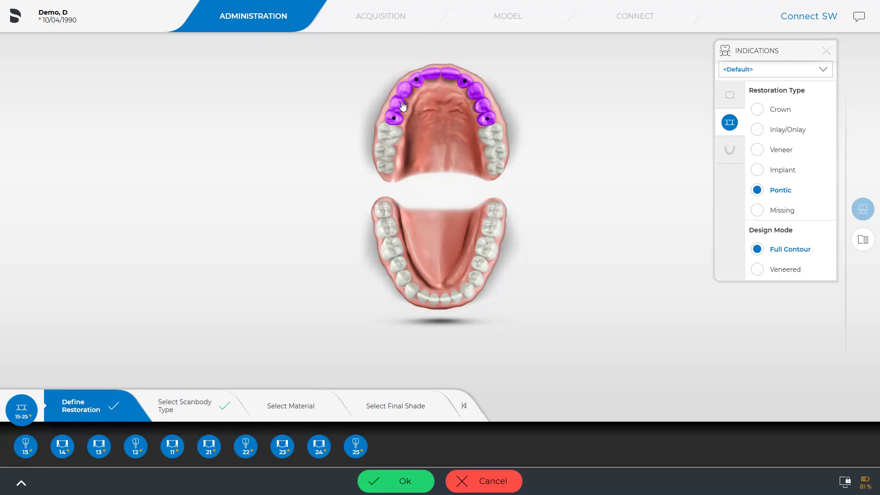
left_click(393, 482)
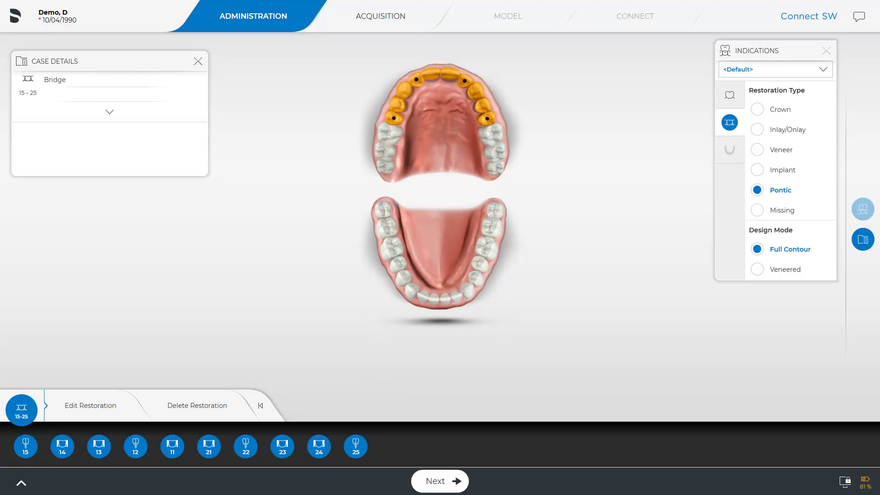
left_click(391, 482)
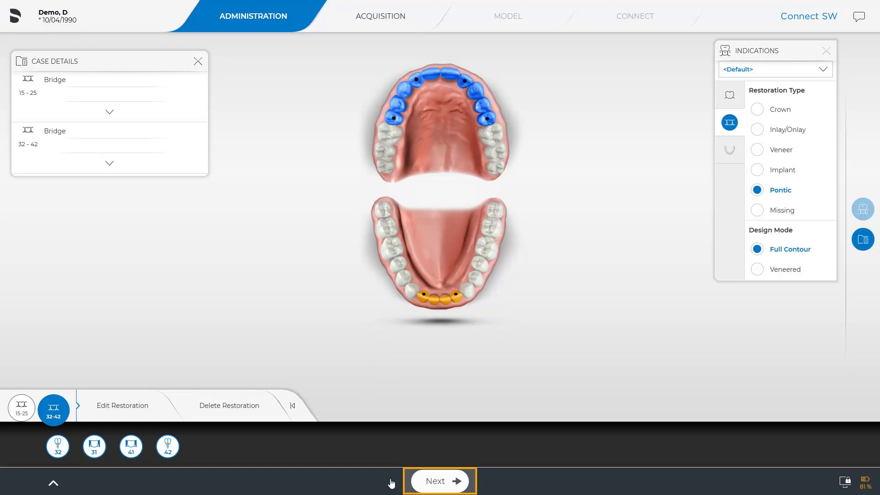
Proceed to the acquisition phase and add the GingivaMask Lower and GingivaMask Upper image catalogs.
left_click(439, 484)
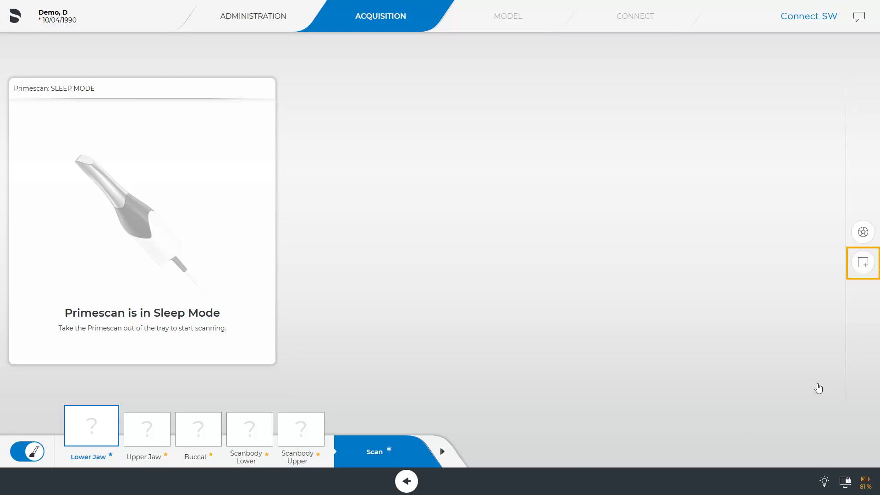
left_click(863, 263)
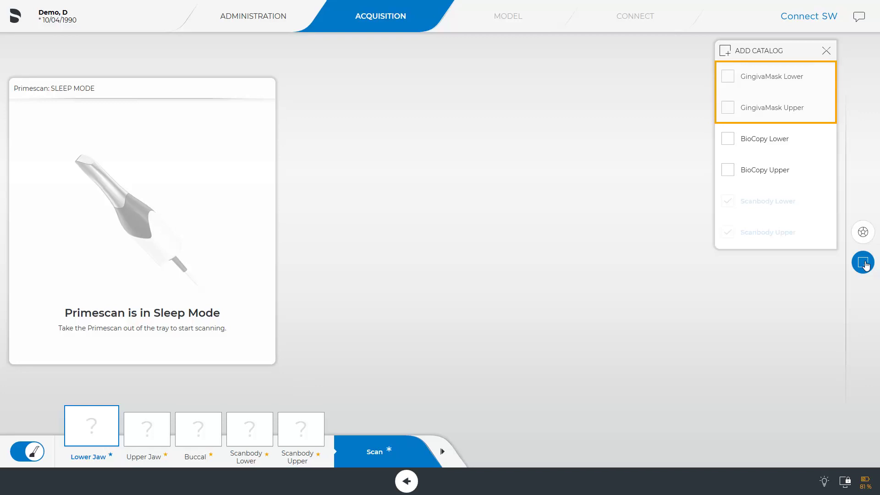
left_click(728, 76)
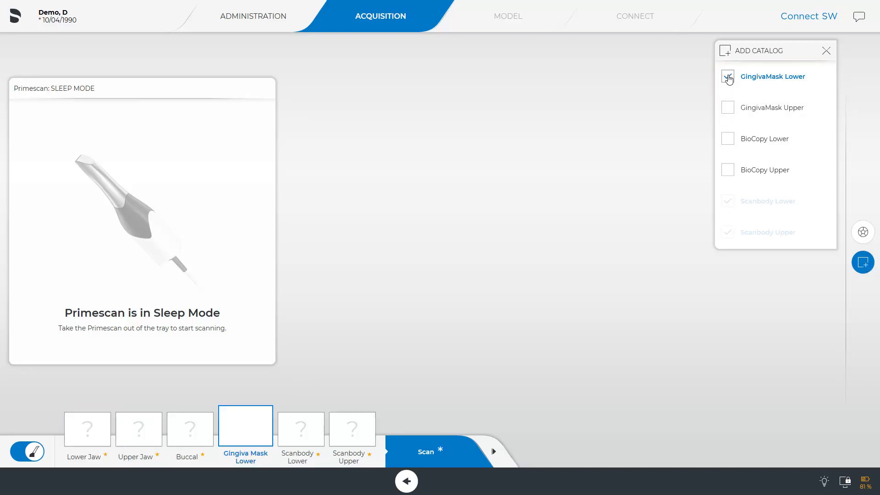
left_click(728, 108)
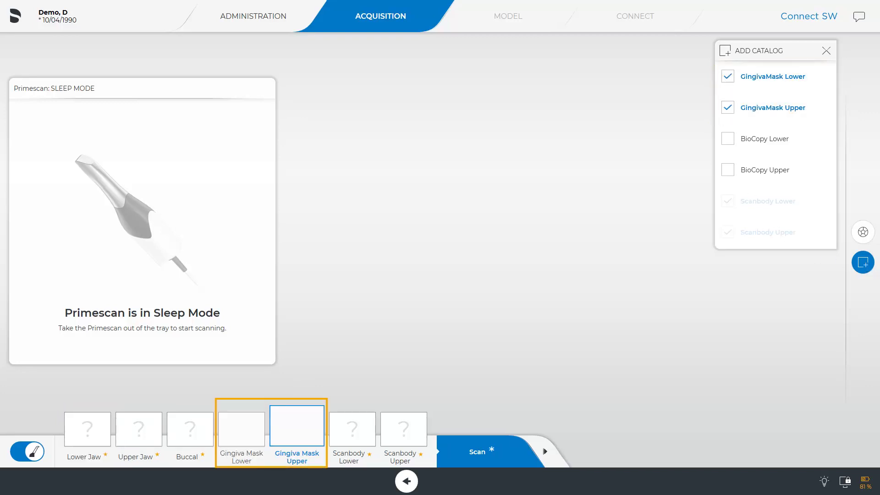
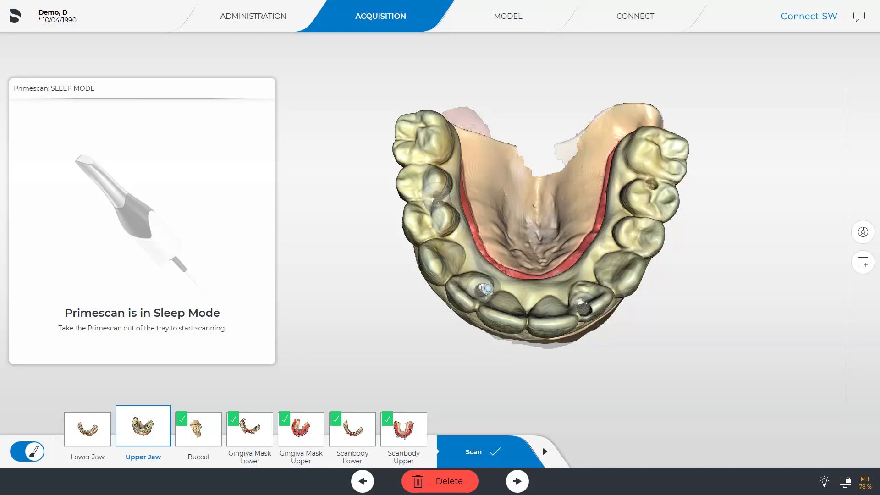
Inspect the upper jaw, upper gingiva mask and upper scanbody scans from different angles.
mouse_move(486, 366)
left_mouse_down()
mouse_move(591, 381)
mouse_move(551, 352)
mouse_move(522, 367)
mouse_move(477, 366)
left_mouse_up()
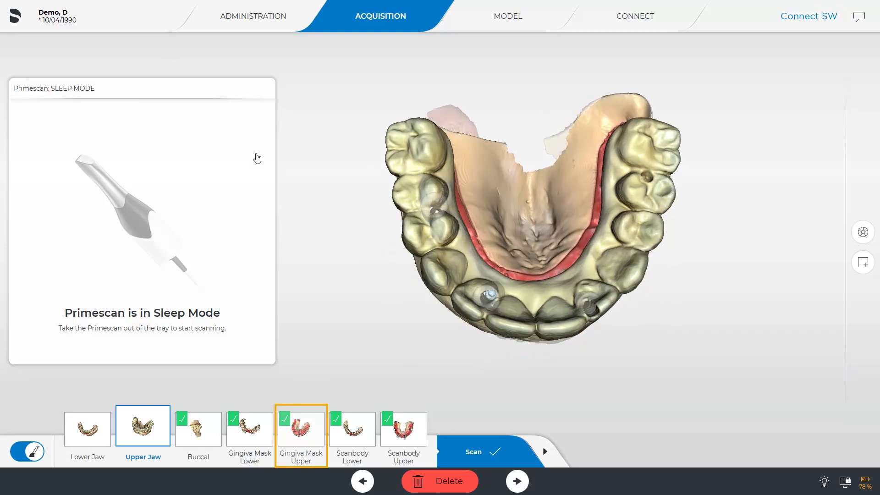
left_click(304, 430)
left_click_drag(457, 396, 511, 405)
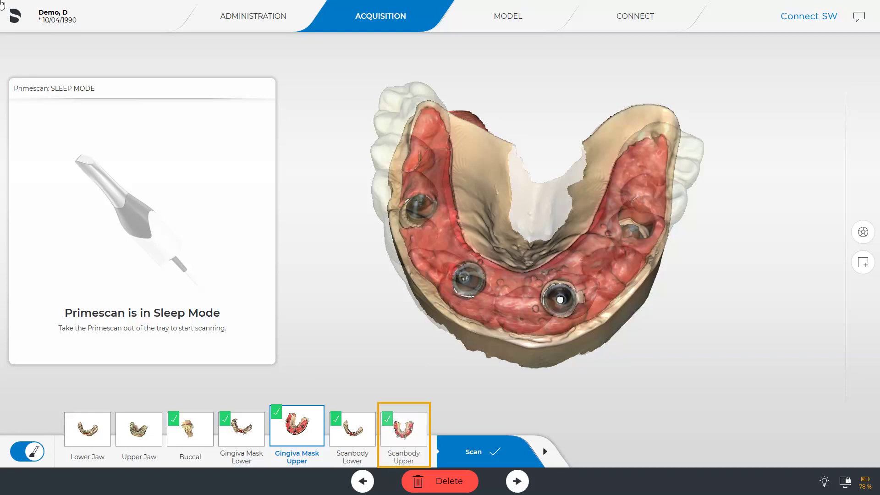
left_click(410, 426)
left_click_drag(576, 404, 574, 378)
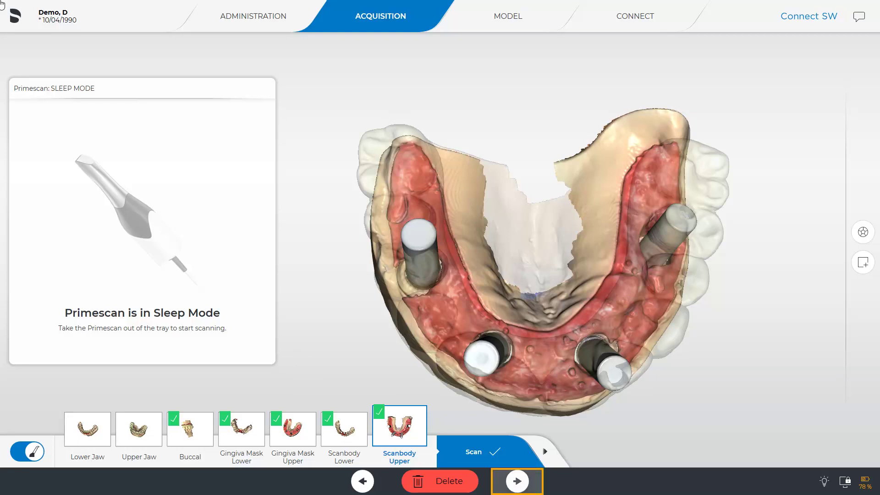
Proceed to the model phase and set up the case export as STL Files at highest resolution (100% of all triangles).
left_click(516, 480)
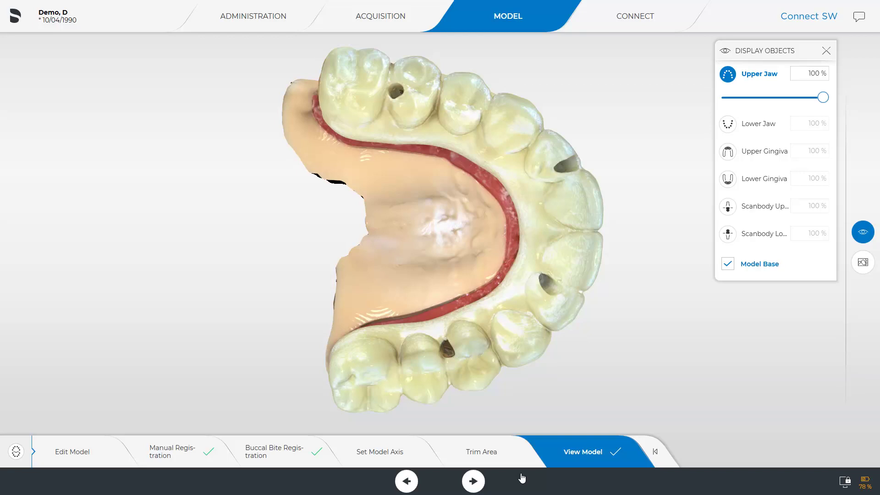
left_click(16, 16)
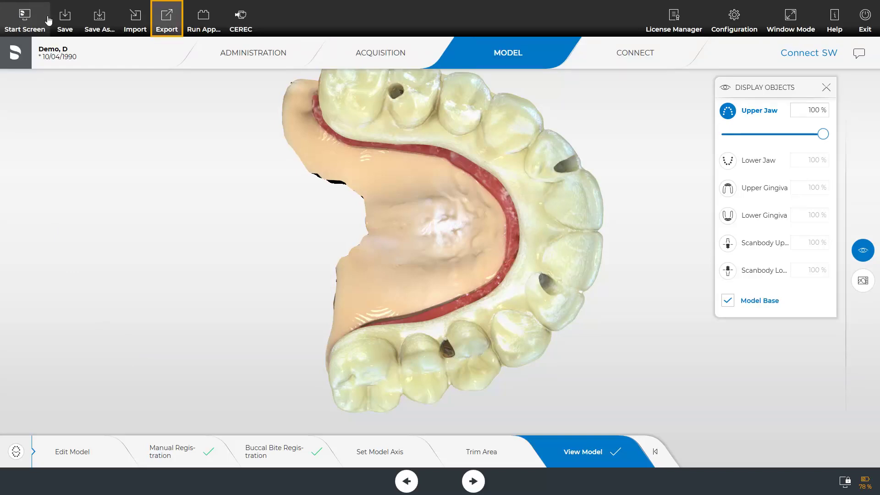
left_click(167, 21)
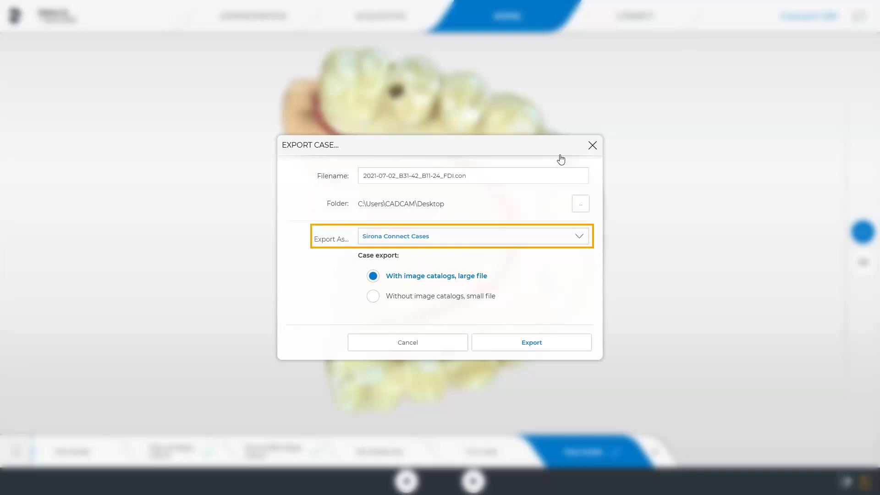
left_click(577, 236)
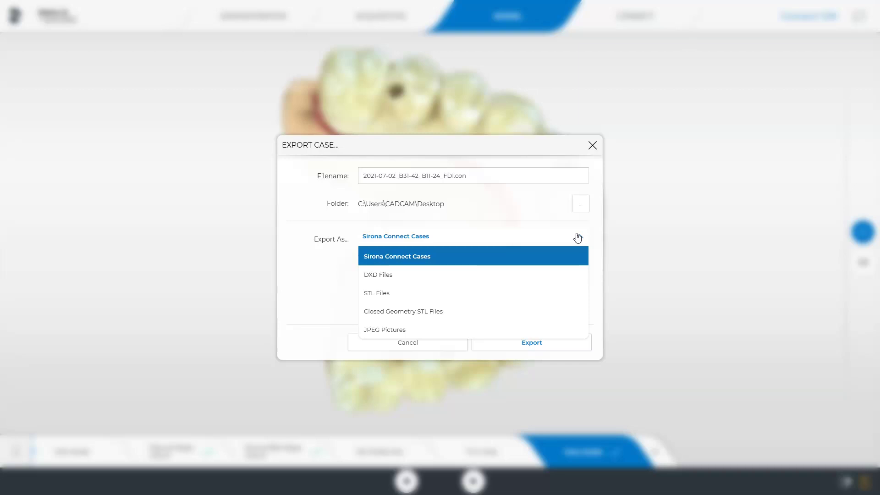
left_click(446, 293)
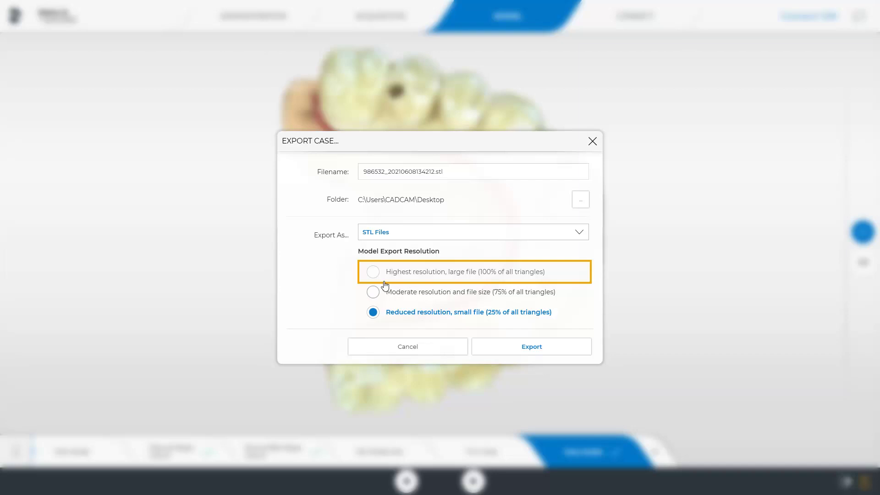
left_click(373, 272)
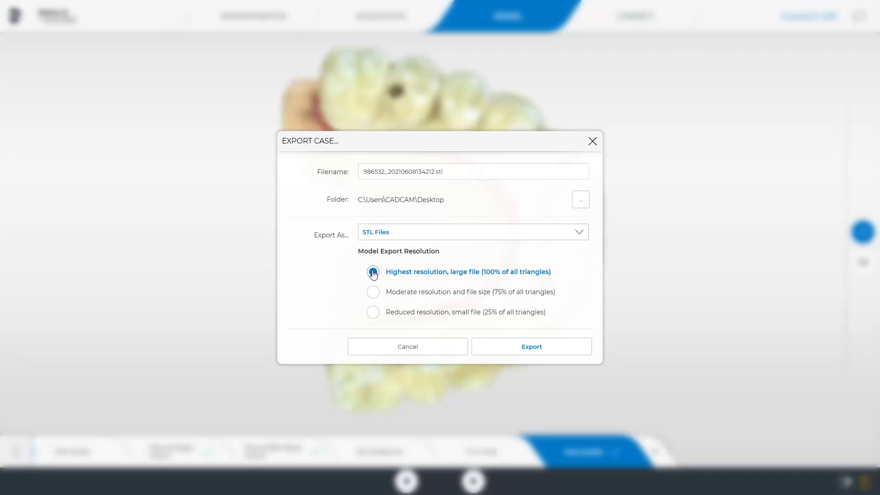
Cancel the case export, proceed to the connect phase and log in to Connect Case Center with the account password.
left_click(412, 347)
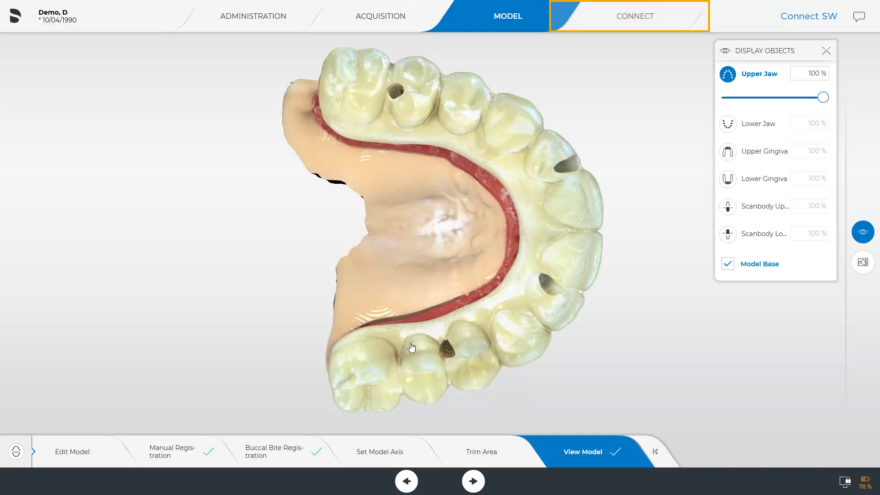
left_click(641, 26)
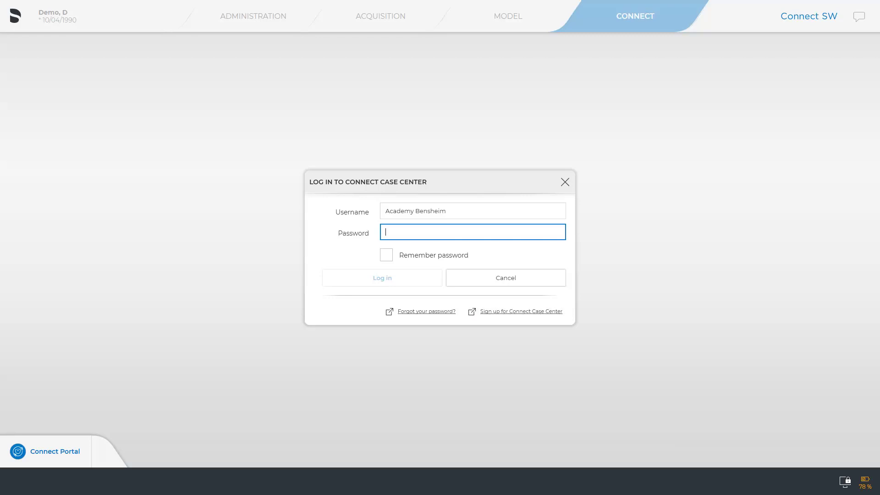
type("********")
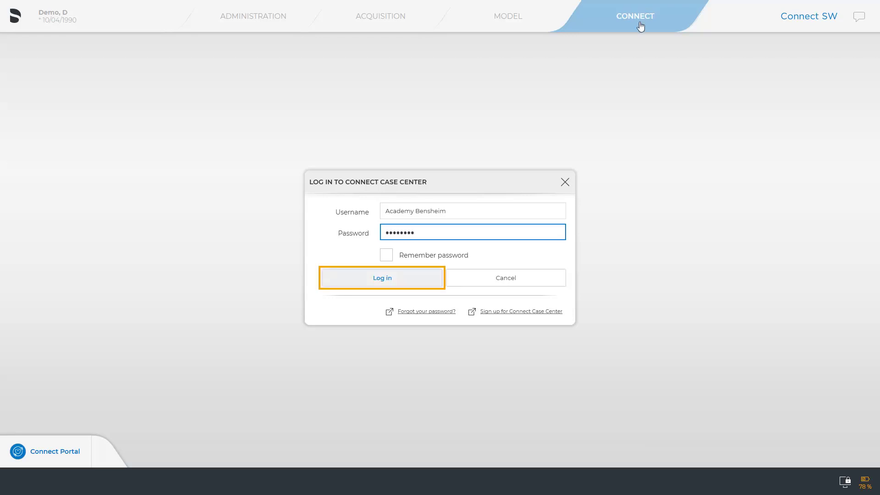
left_click(379, 278)
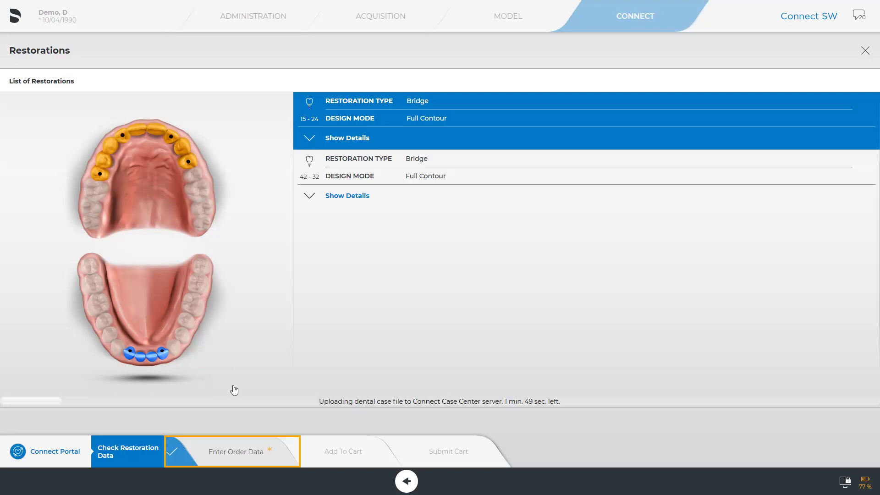
Proceed to the order data and set the patient's gender to female and the insurance to Private.
left_click(228, 452)
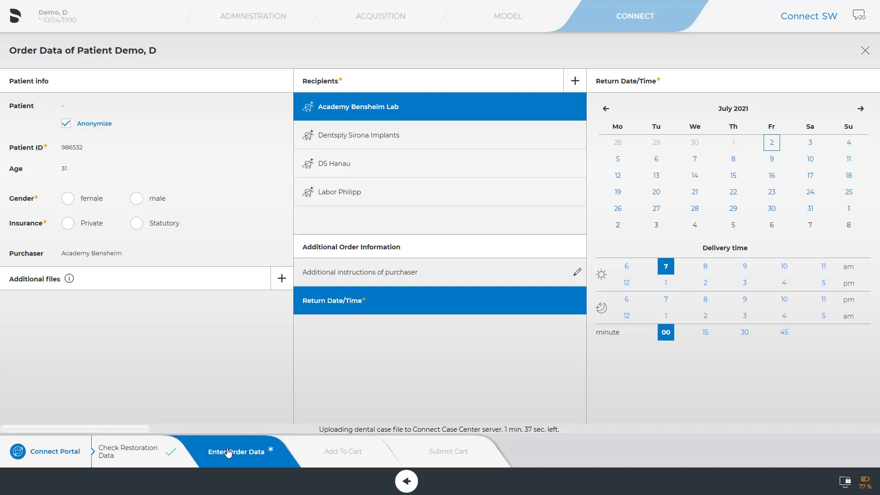
left_click(228, 453)
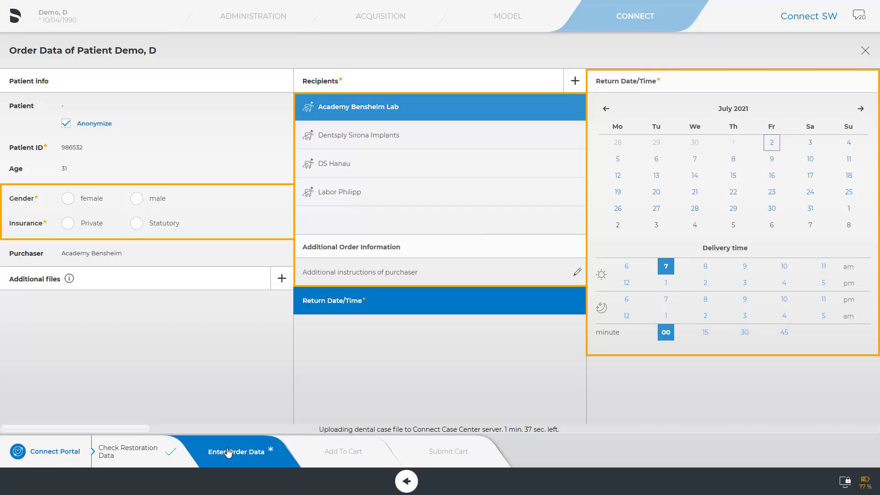
left_click(67, 198)
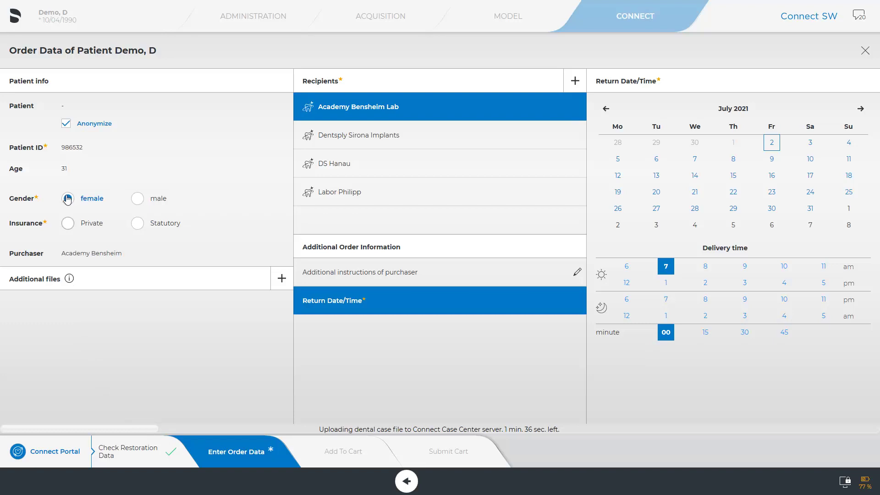
left_click(67, 224)
Set the return date to 30 July 2021 with delivery at 9 pm, and submit the order cart.
left_click(772, 208)
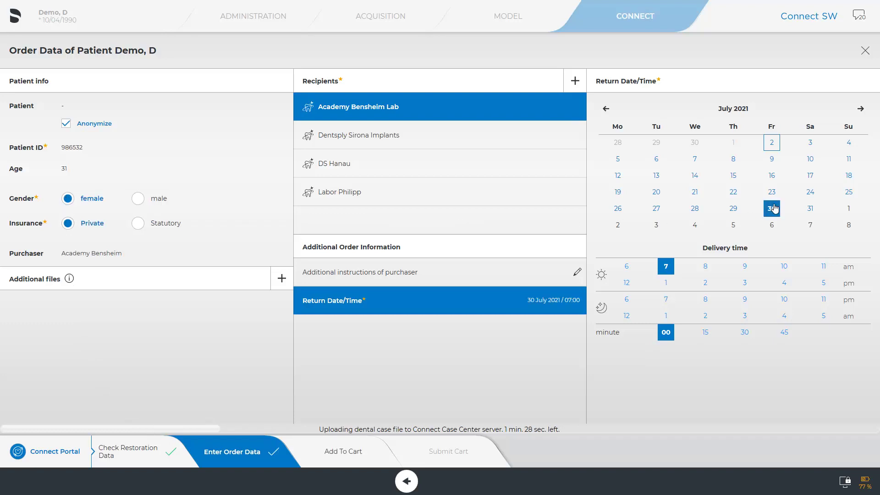
left_click(744, 266)
left_click(744, 300)
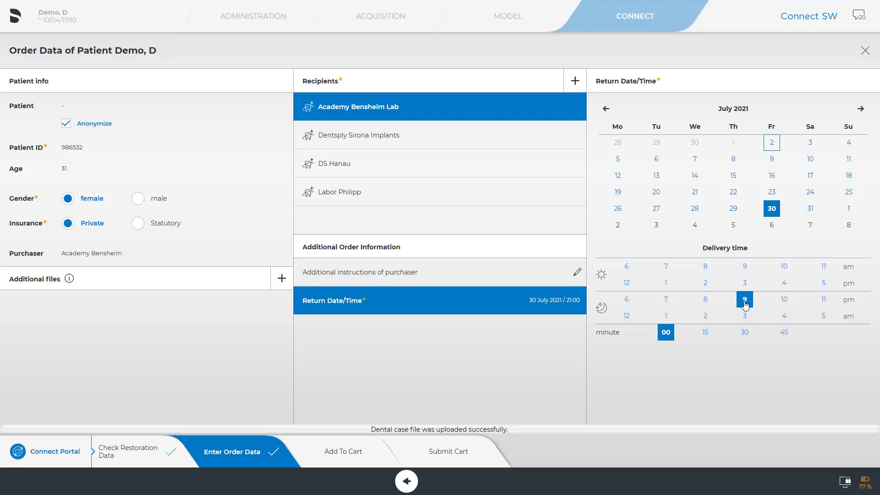
left_click(457, 450)
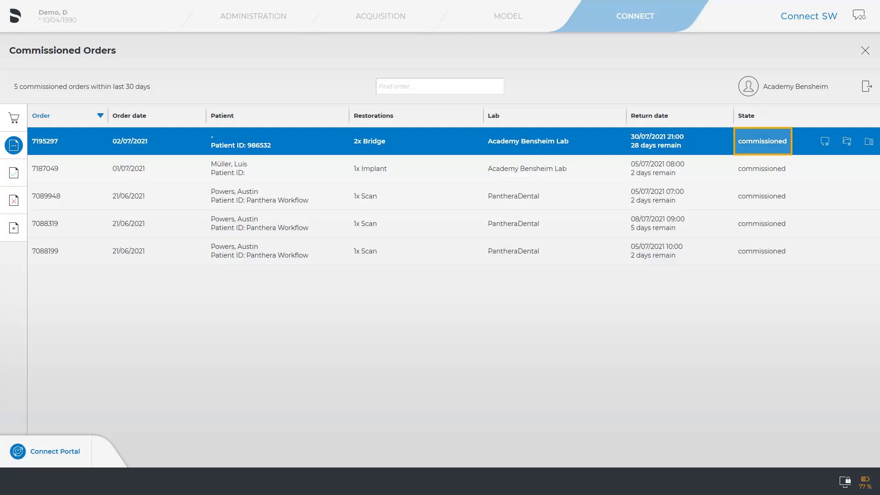